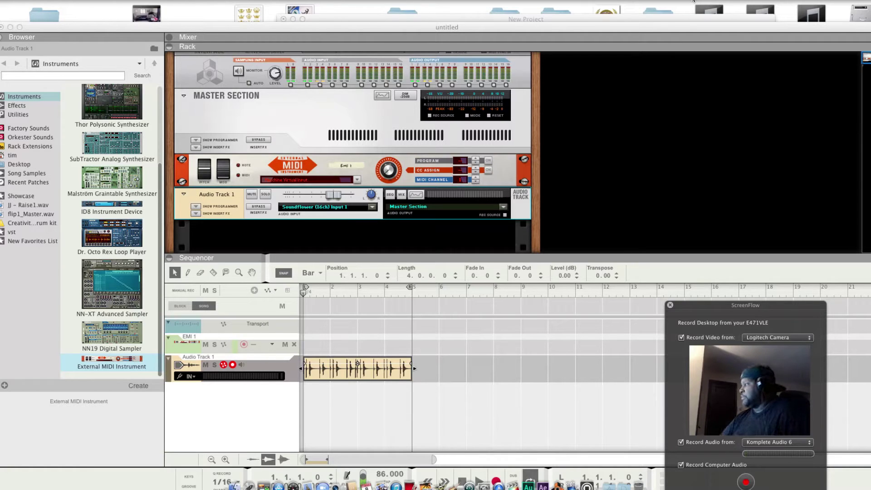
- Look over the Soundflower routing options and close them without changes
left_click(692, 1)
mouse_move(727, 7)
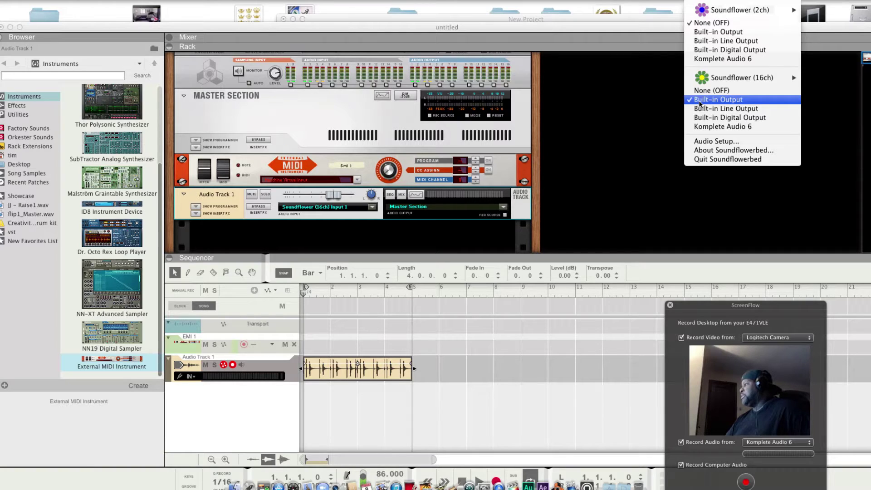
mouse_move(781, 73)
mouse_move(816, 100)
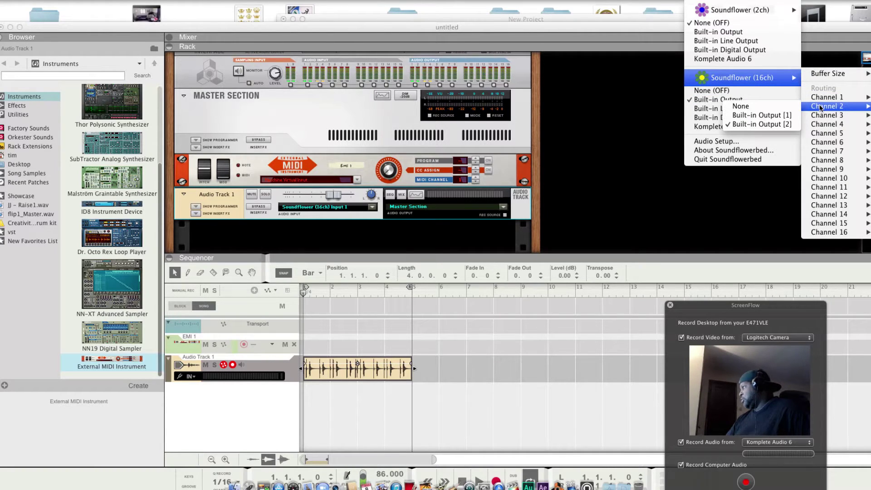
left_click(619, 28)
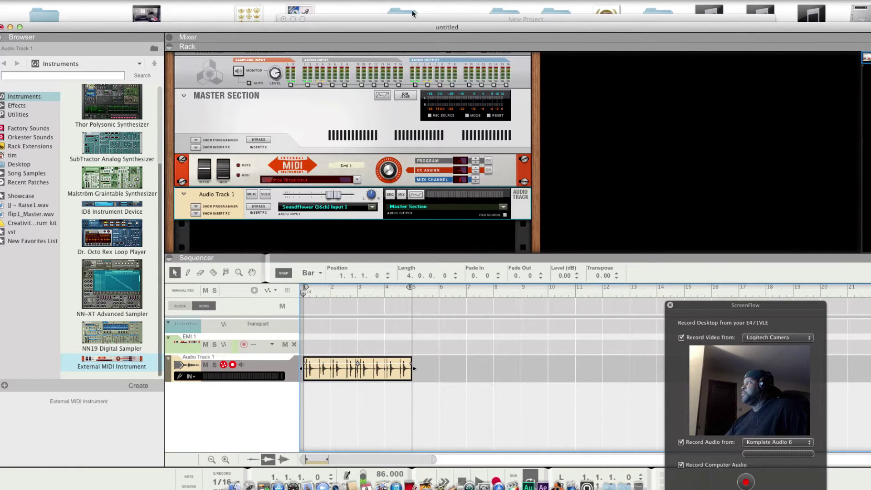
- In Maschine's Audio and MIDI Settings, confirm the audio device is Soundflower (16ch)
left_click(382, 15)
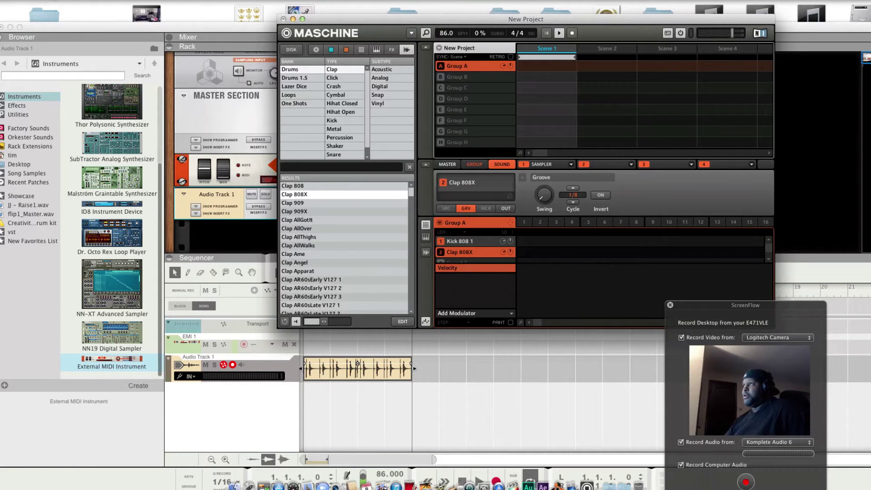
left_click(52, 1)
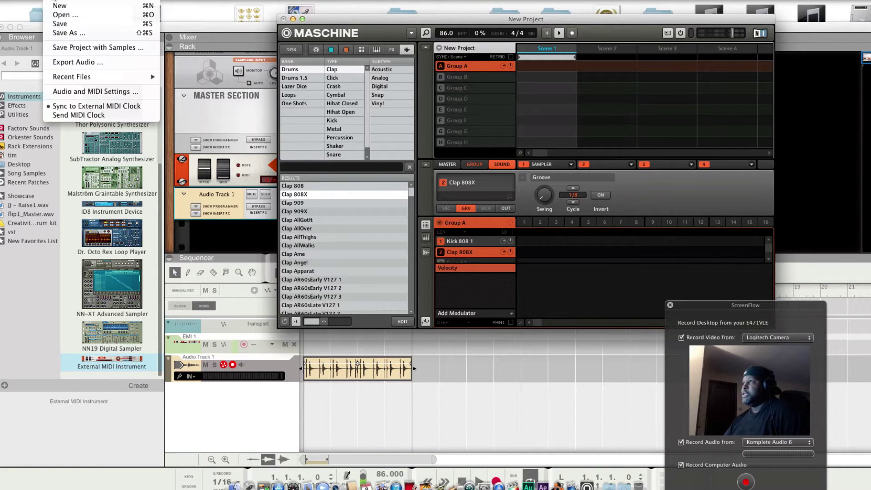
left_click(92, 91)
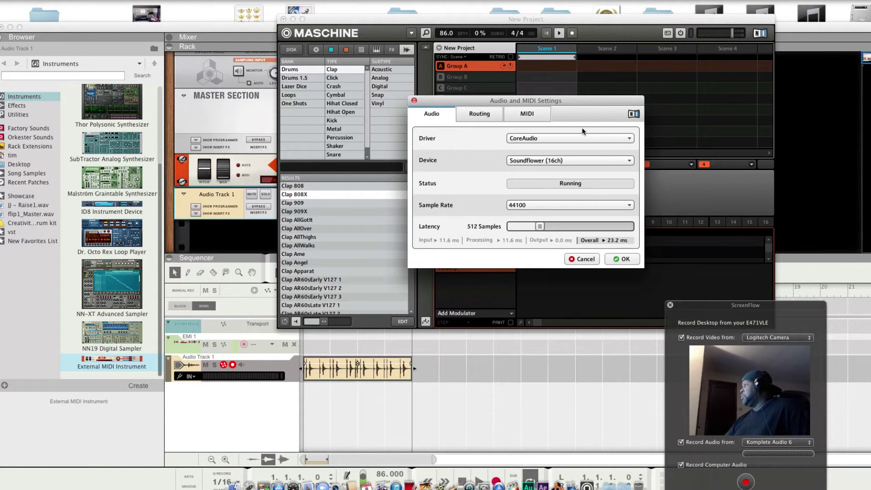
left_click(628, 162)
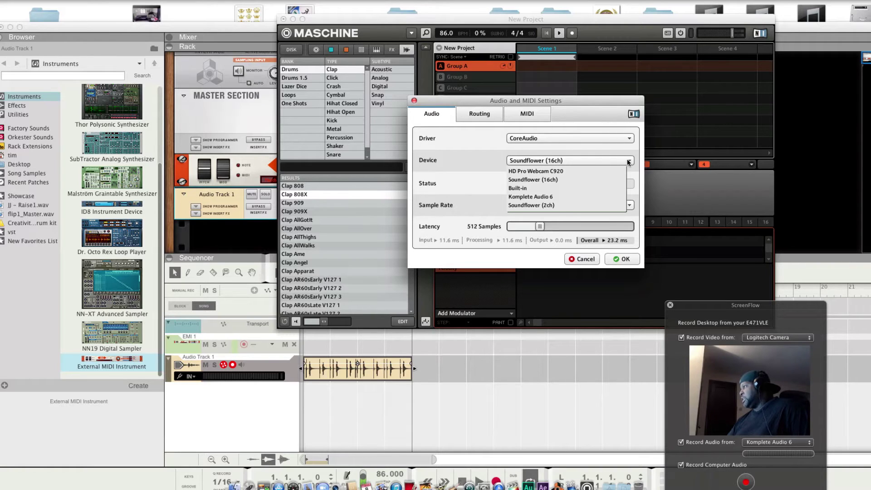
left_click(482, 117)
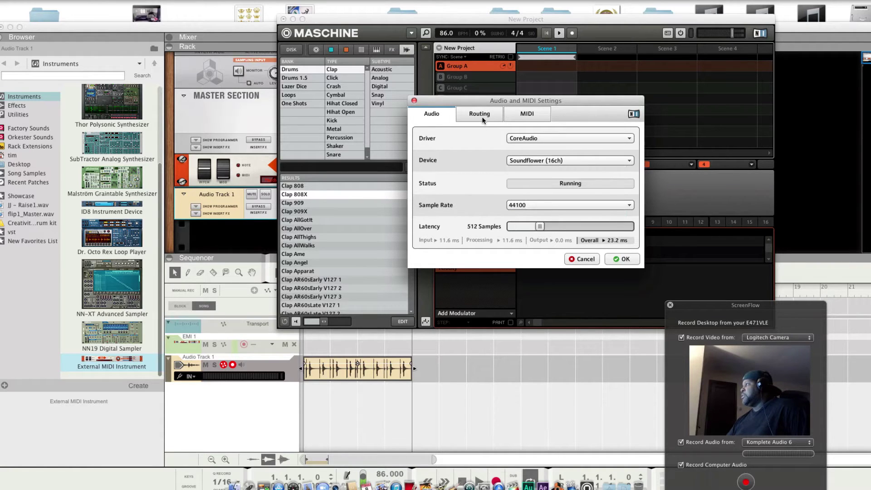
- Review Maschine's output routing, keep Maschine Virtual Input On, and close the settings
left_click(482, 115)
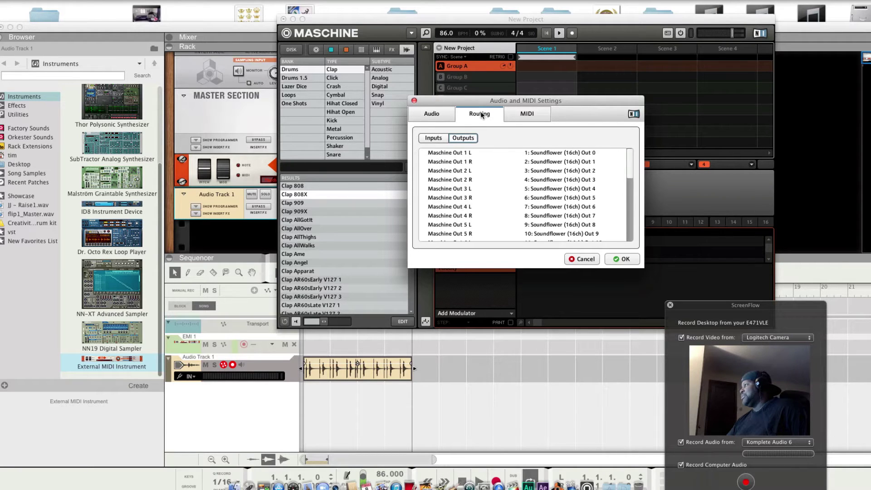
left_click(527, 115)
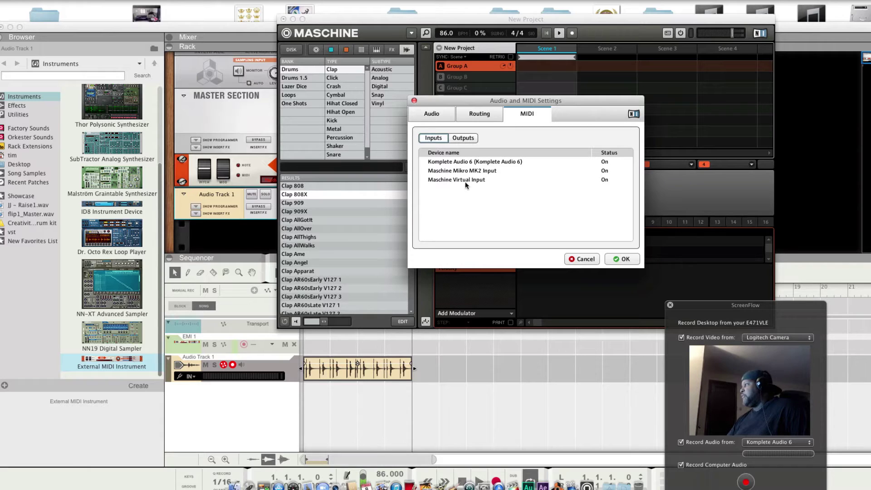
left_click(605, 180)
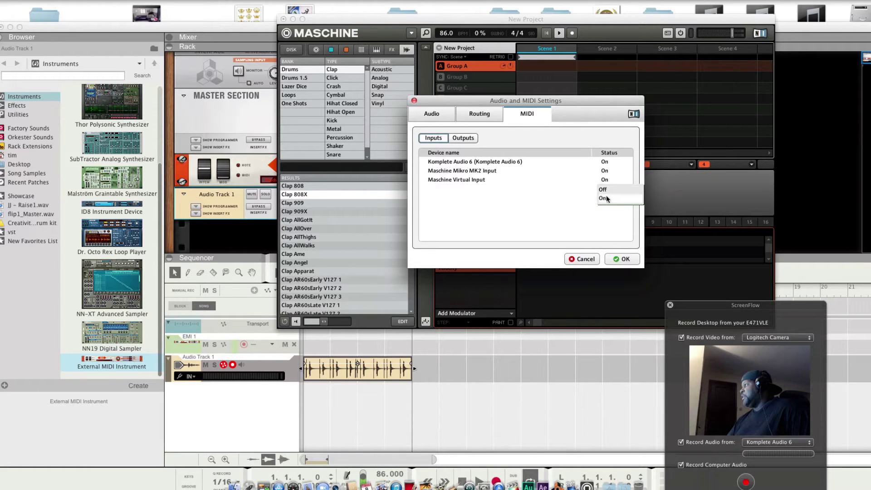
left_click(545, 226)
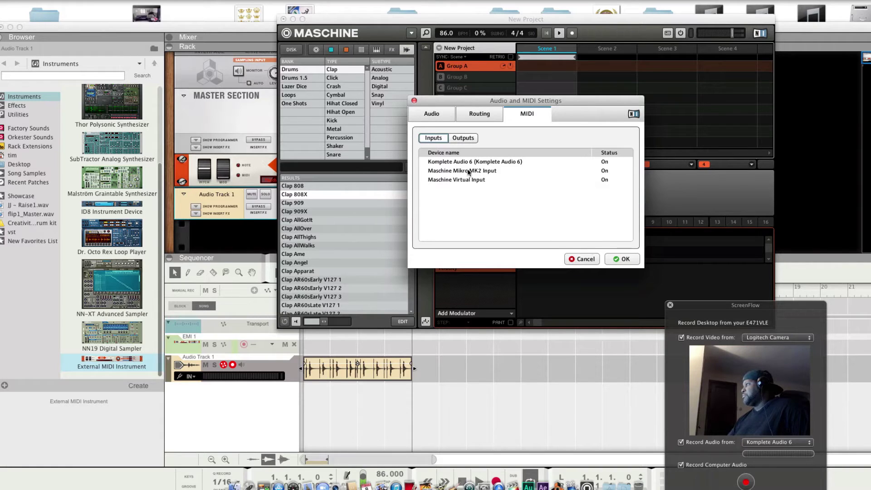
left_click(414, 101)
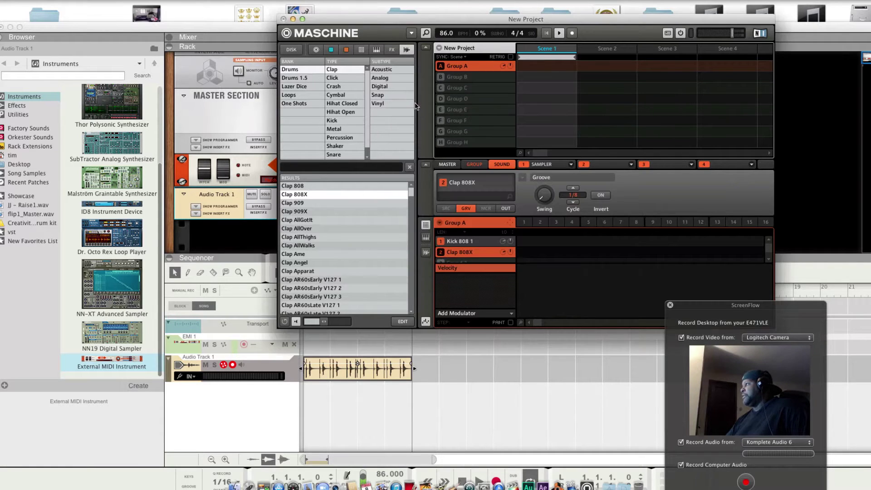
- Enable Send MIDI Clock in Reason's Sync options
left_click(110, 23)
left_click(121, 1)
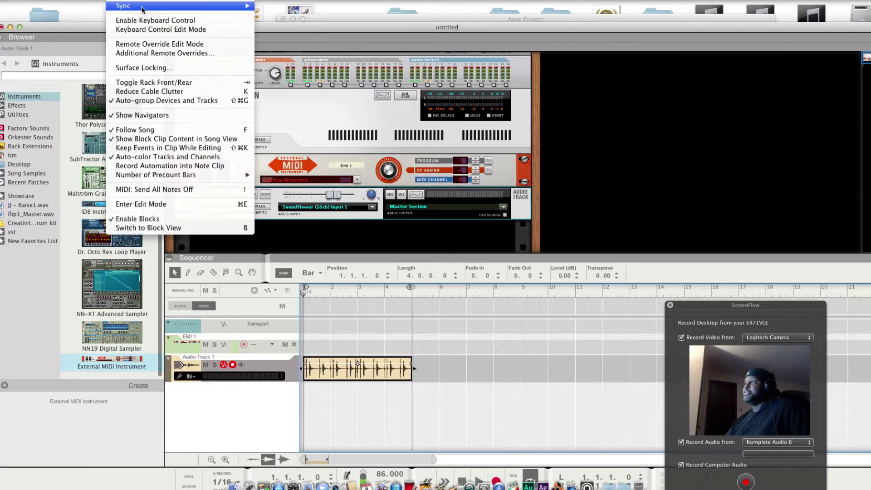
mouse_move(143, 7)
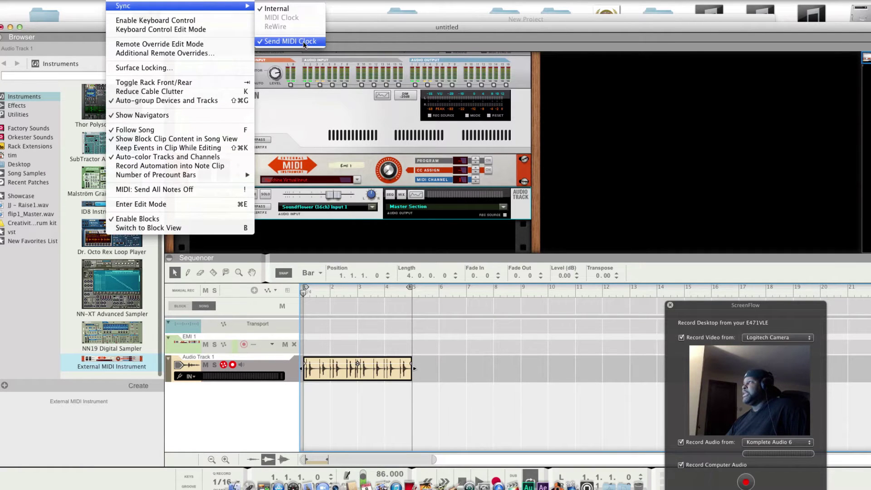
left_click(74, 25)
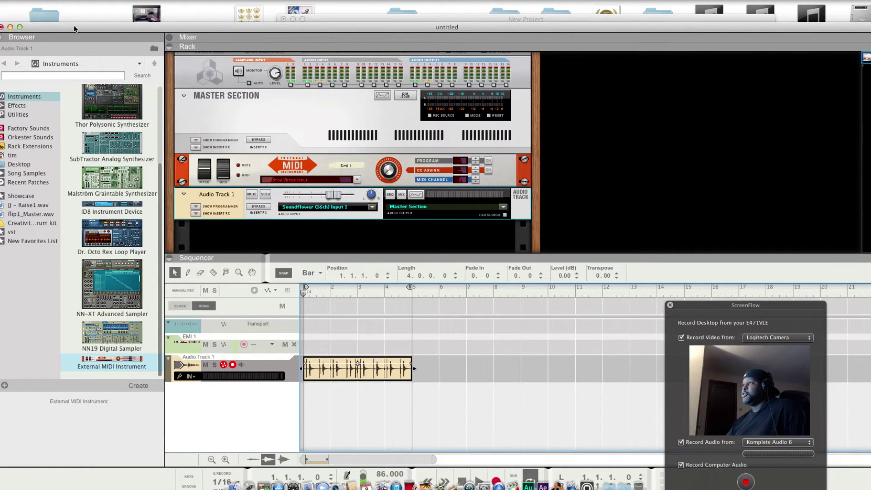
- Set Reason's MIDI Clock Output to Maschine Virtual Input, then view the Audio preferences
left_click(21, 1)
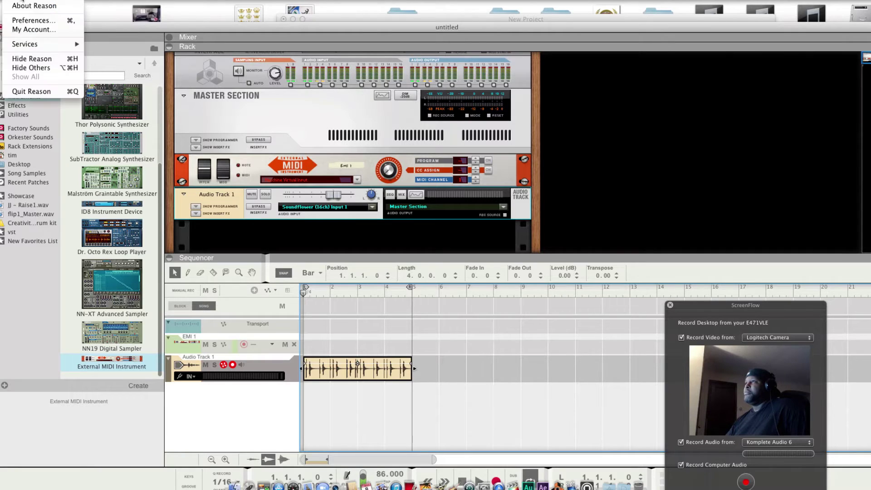
left_click(32, 19)
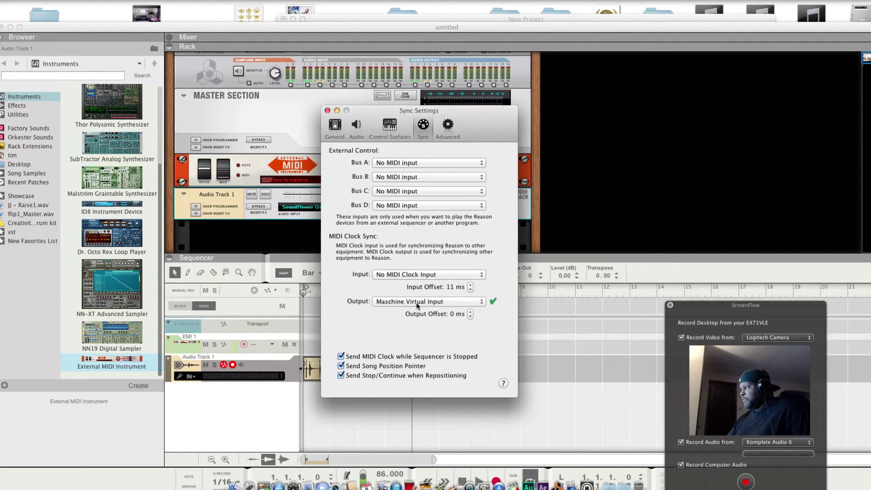
left_click(481, 303)
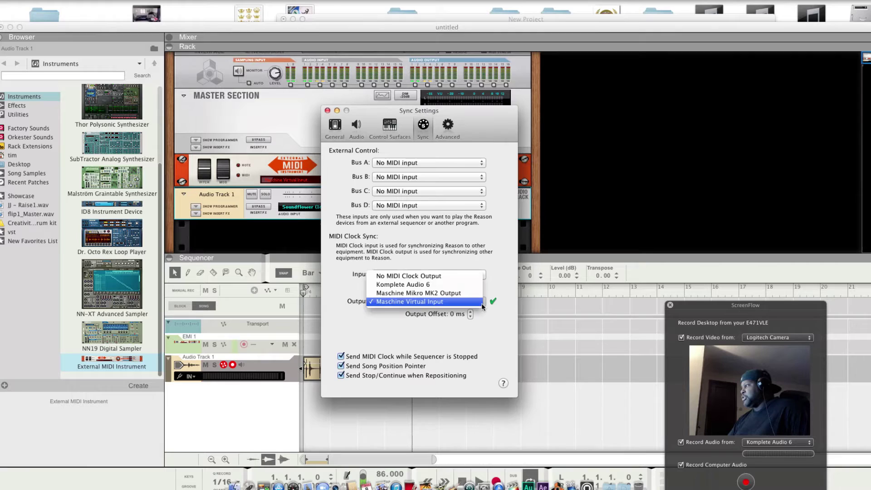
left_click(481, 303)
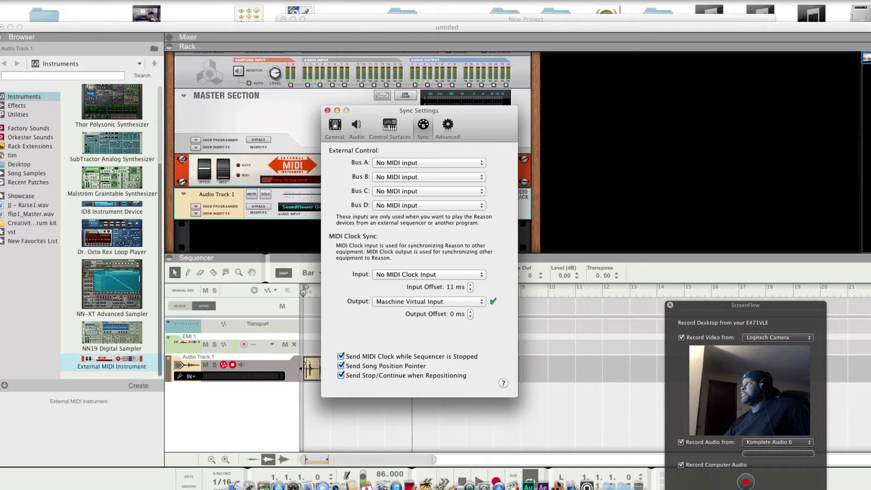
left_click(356, 127)
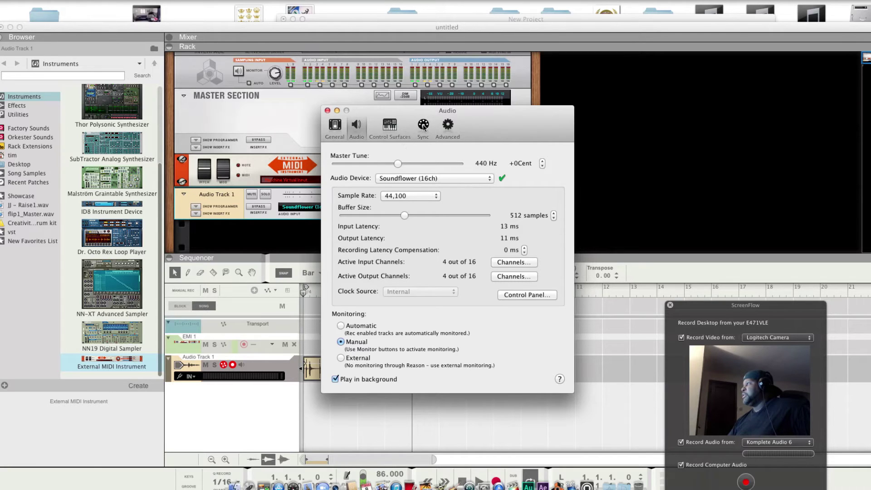
- Activate Soundflower (16ch) output and input channels 1/2 and 3/4, then close Preferences
left_click(515, 276)
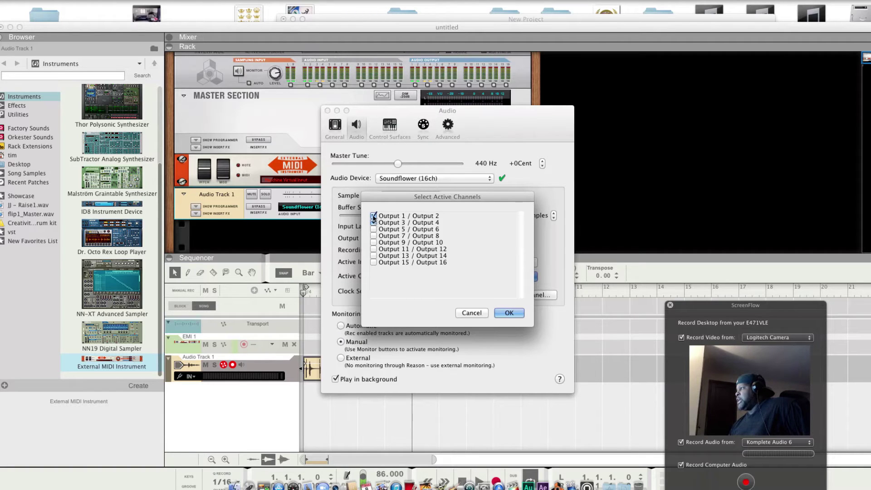
left_click(508, 313)
left_click(523, 262)
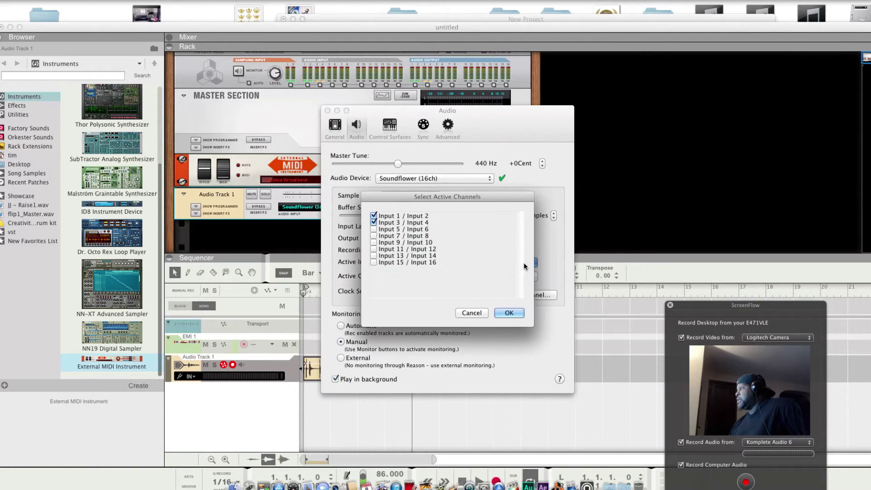
left_click(507, 313)
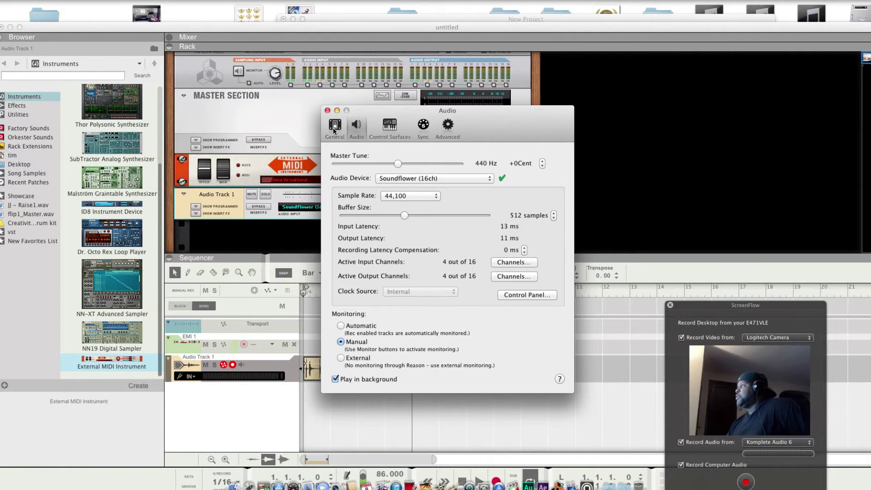
left_click(327, 110)
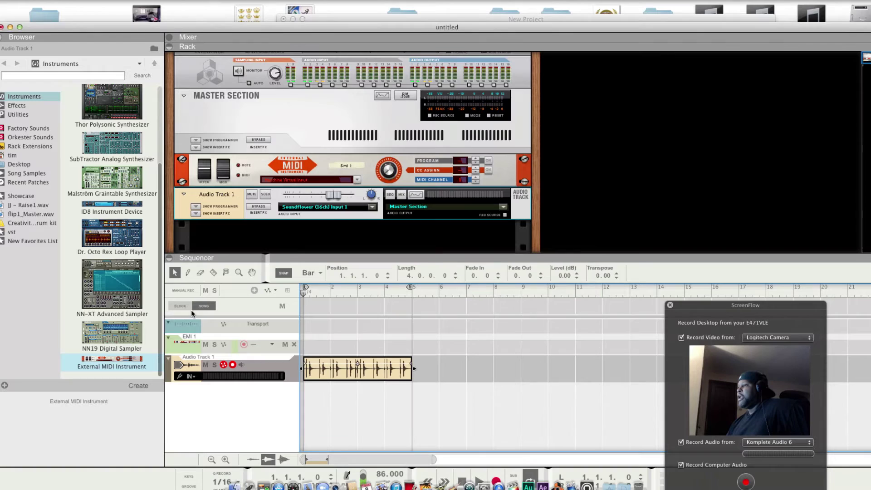
left_click(128, 363)
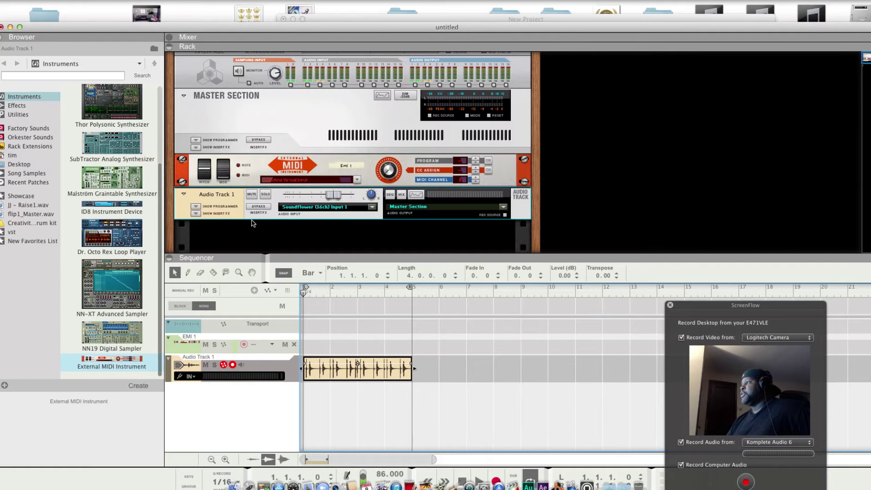
right_click(224, 188)
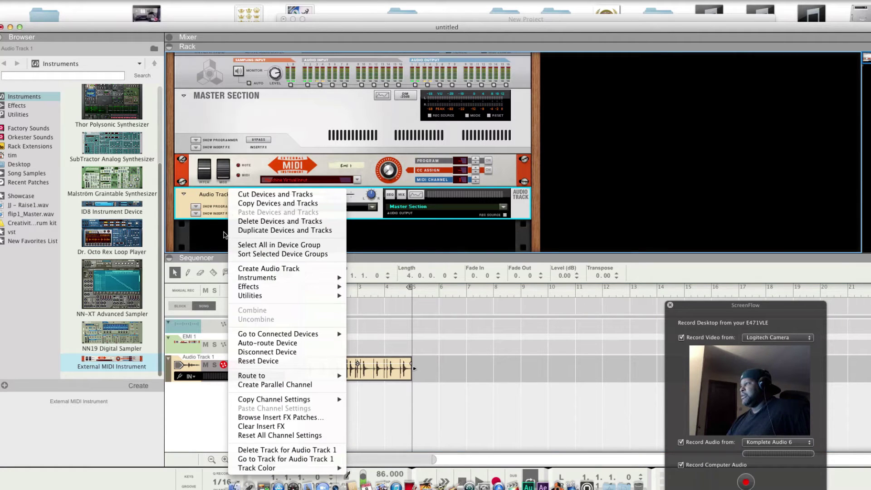
left_click(222, 232)
right_click(223, 235)
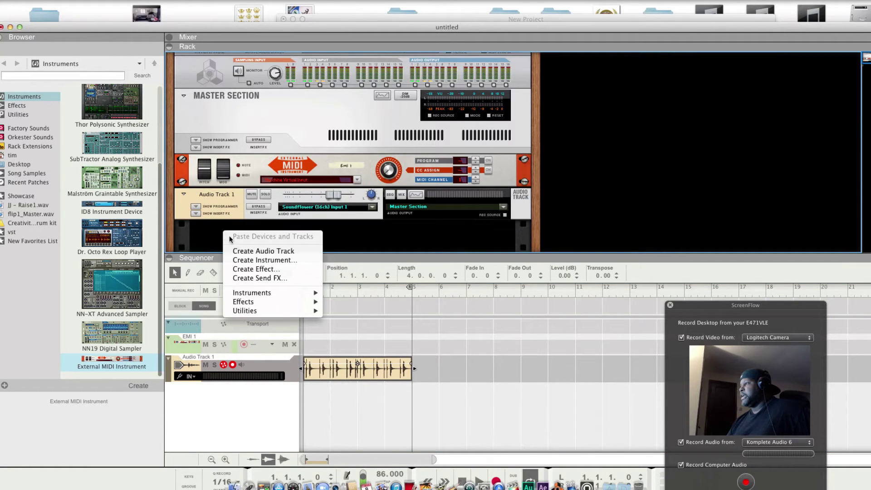
left_click(197, 232)
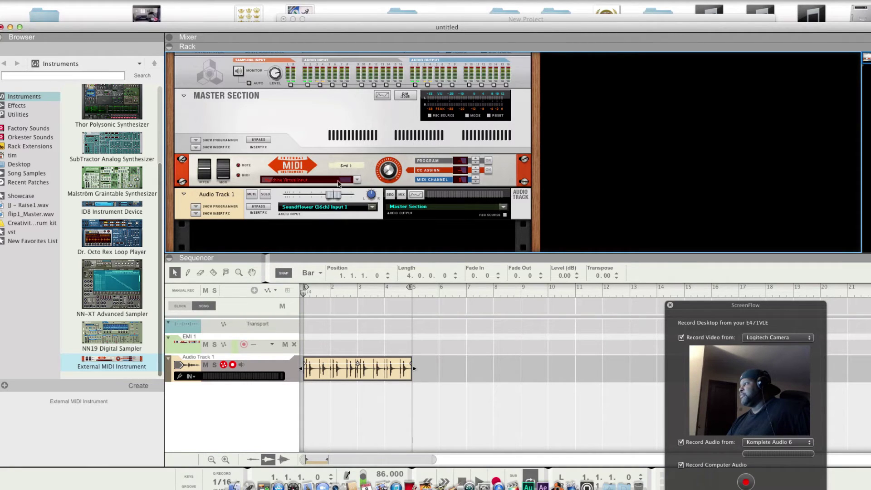
left_click(357, 180)
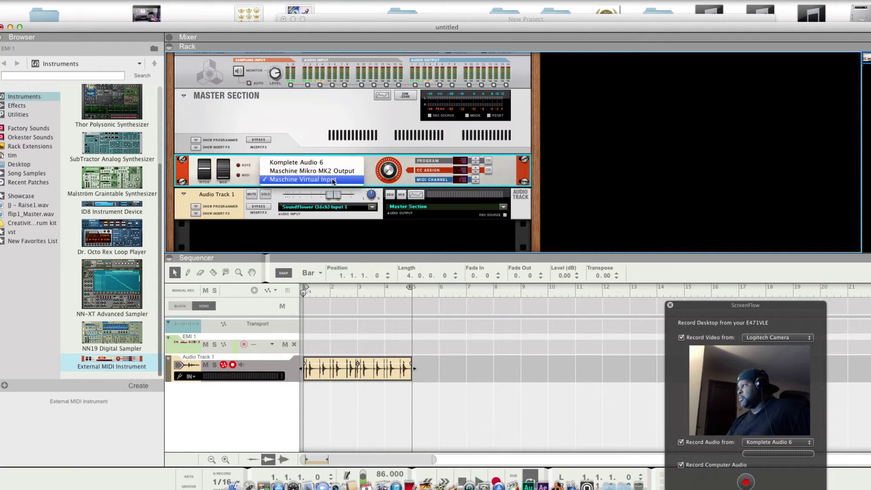
left_click(375, 177)
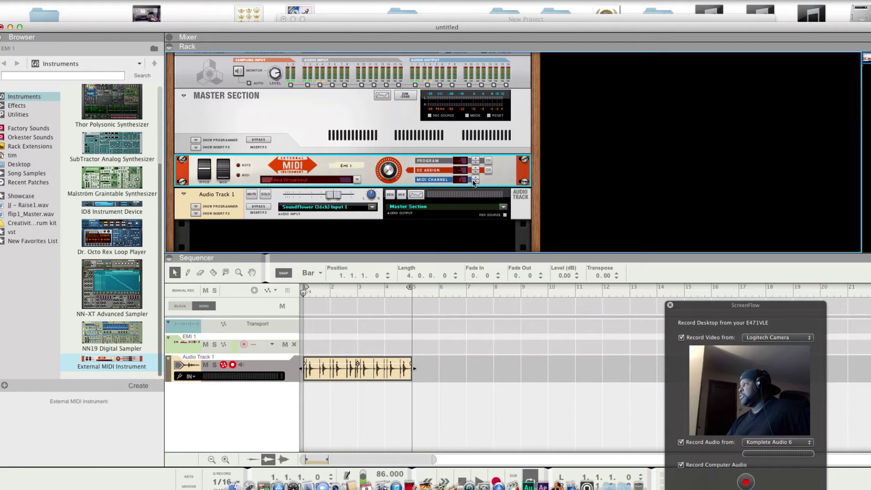
left_click(371, 208)
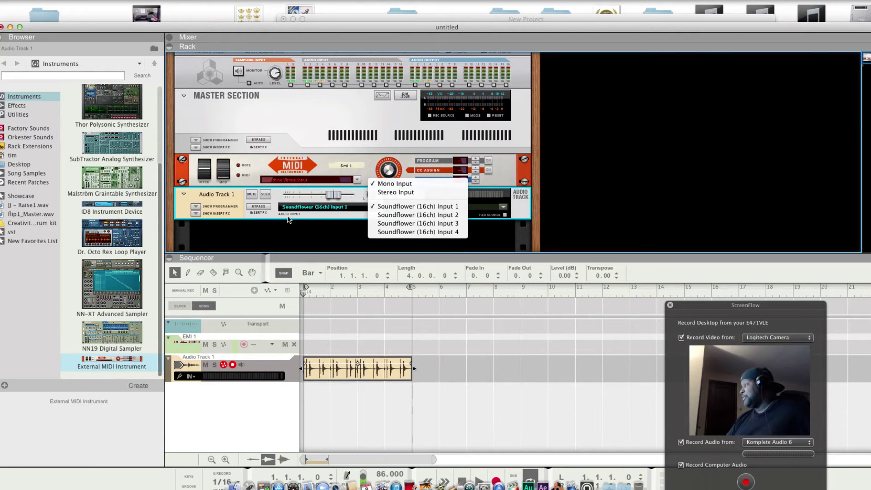
left_click(234, 229)
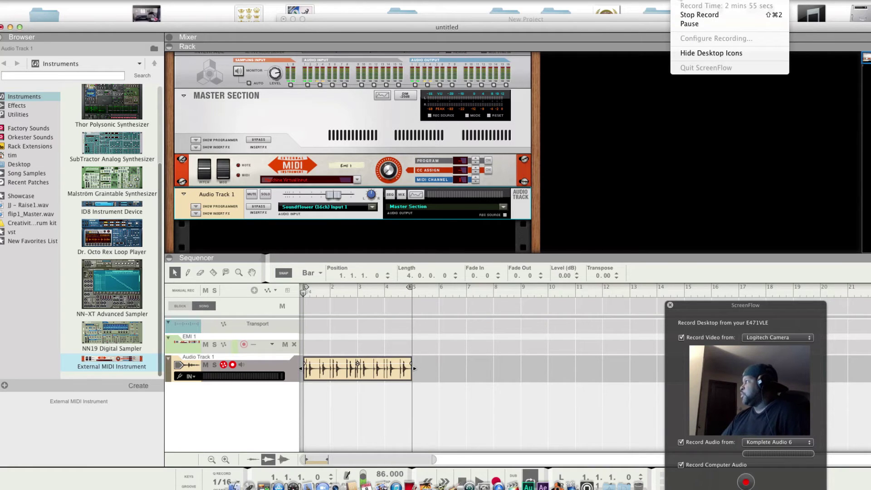
- Delete the existing clip from Audio Track 1
left_click(689, 25)
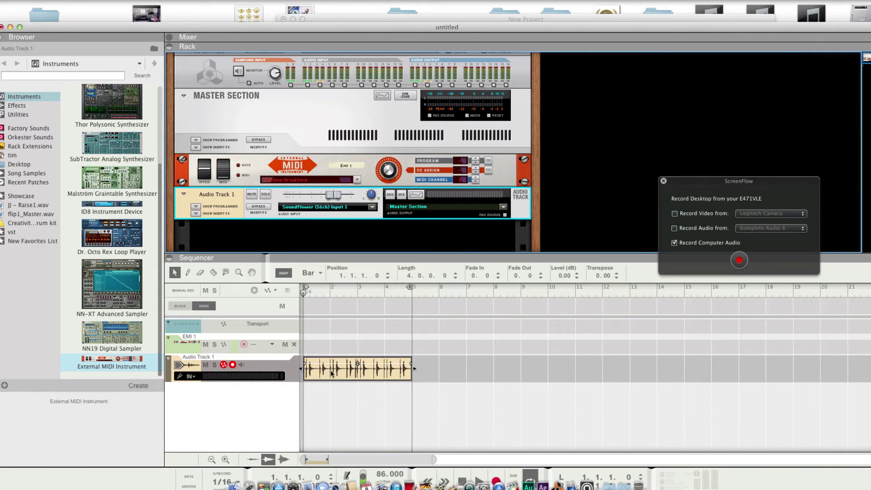
right_click(331, 373)
left_click(357, 220)
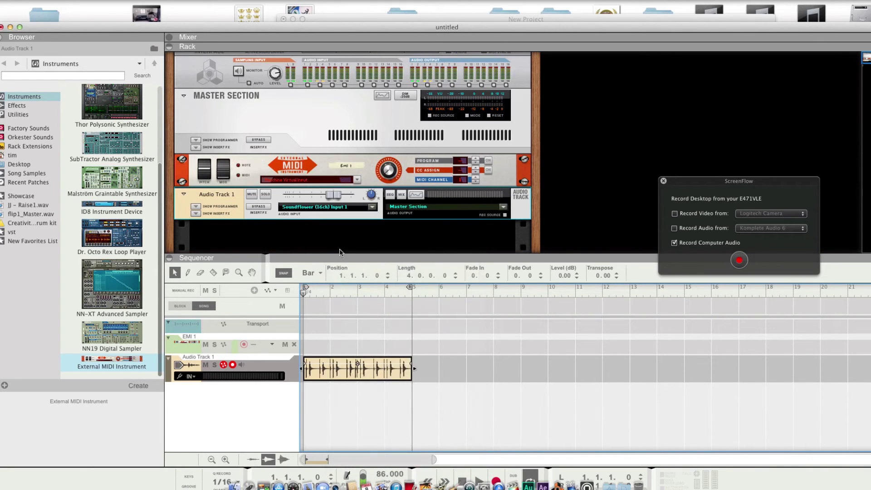
key("Delete")
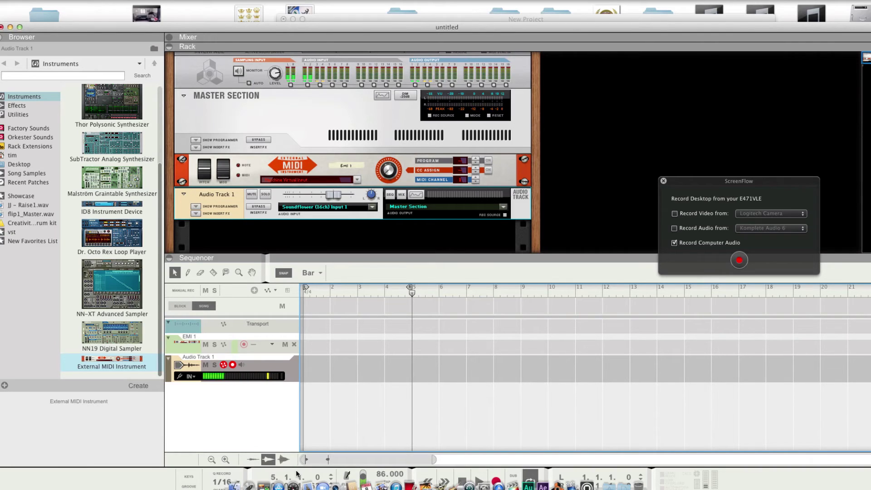
- Rewind to bar 1 and record a new four-bar take onto Audio Track 1
left_click(467, 476)
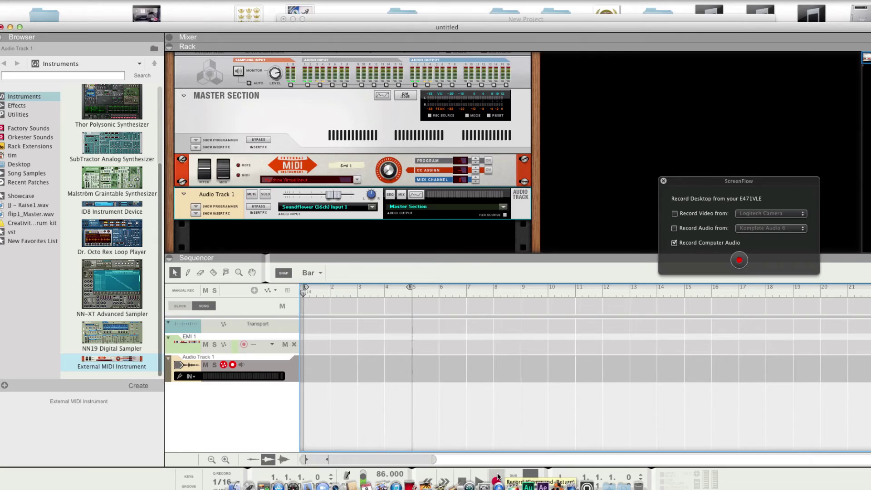
left_click(497, 477)
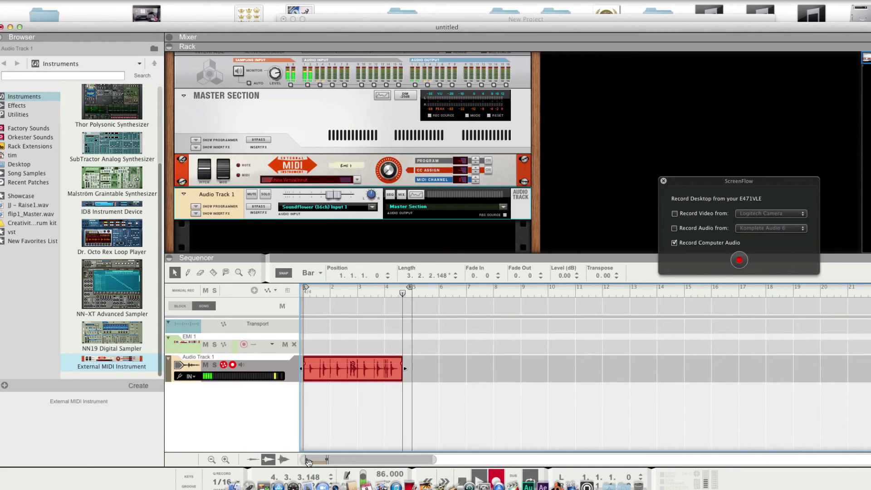
left_click(491, 477)
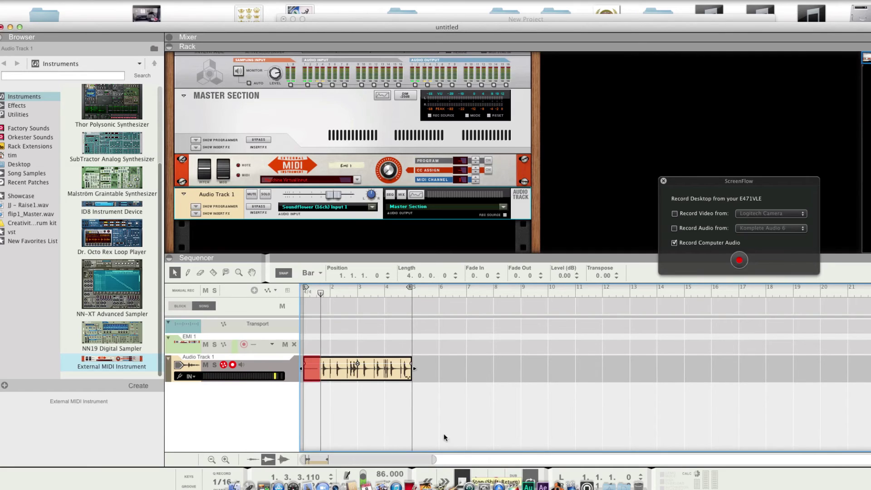
- Play the new take back from bar 1 and stop at the end
left_click(65, 3)
left_click(68, 7)
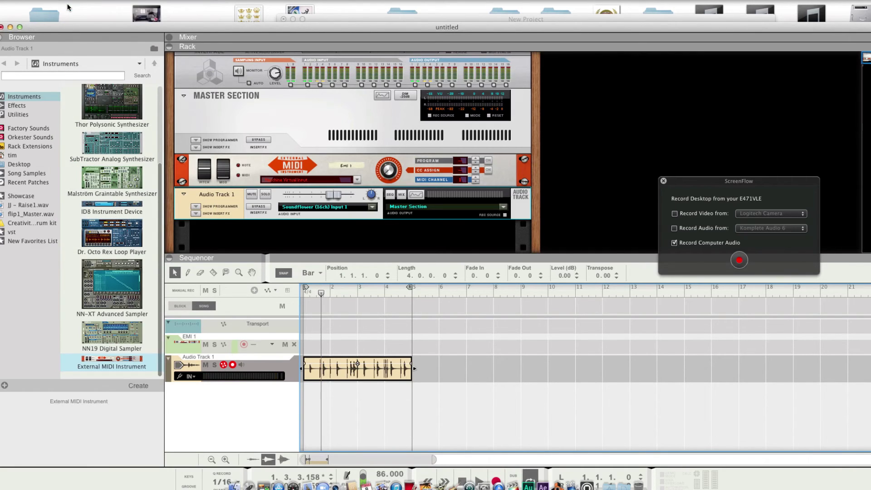
left_click(462, 479)
left_click(480, 478)
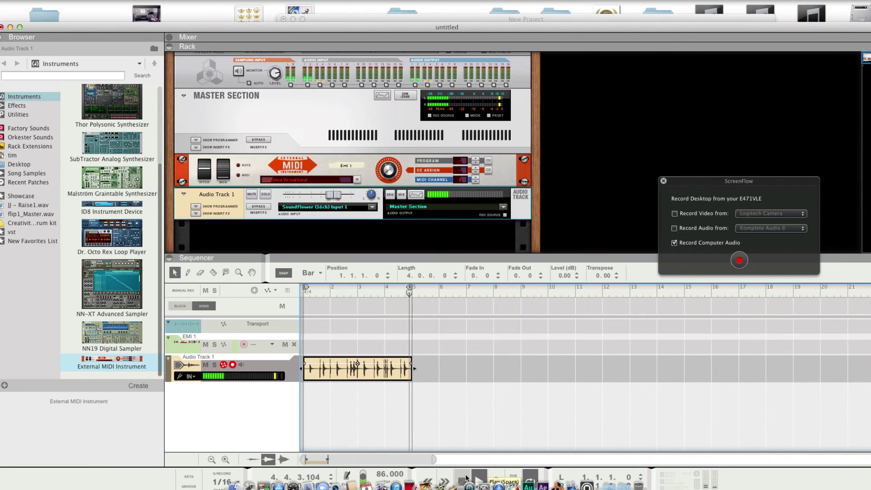
left_click(466, 477)
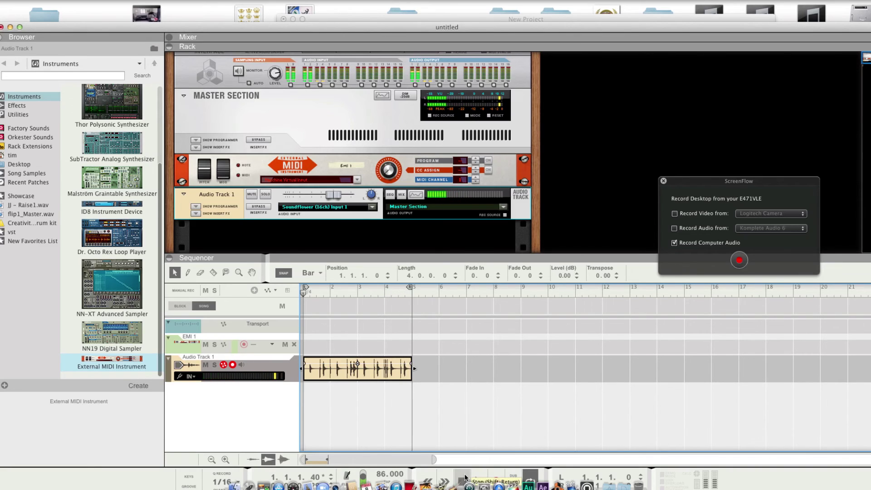
left_click(676, 1)
left_click(683, 23)
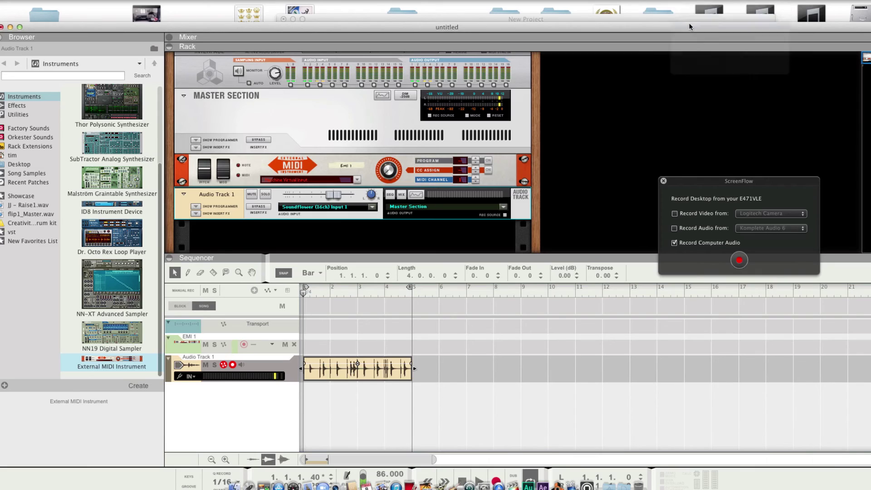